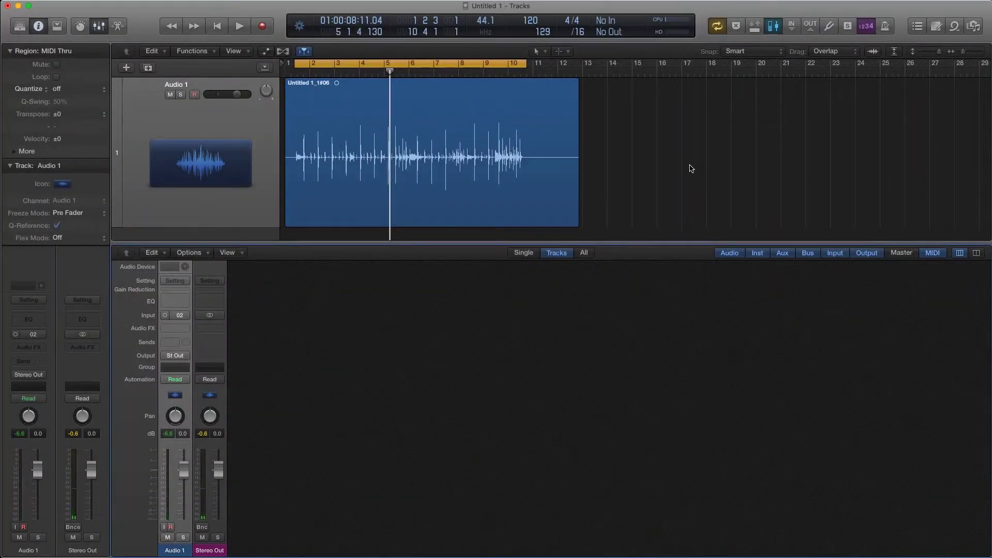
key("space")
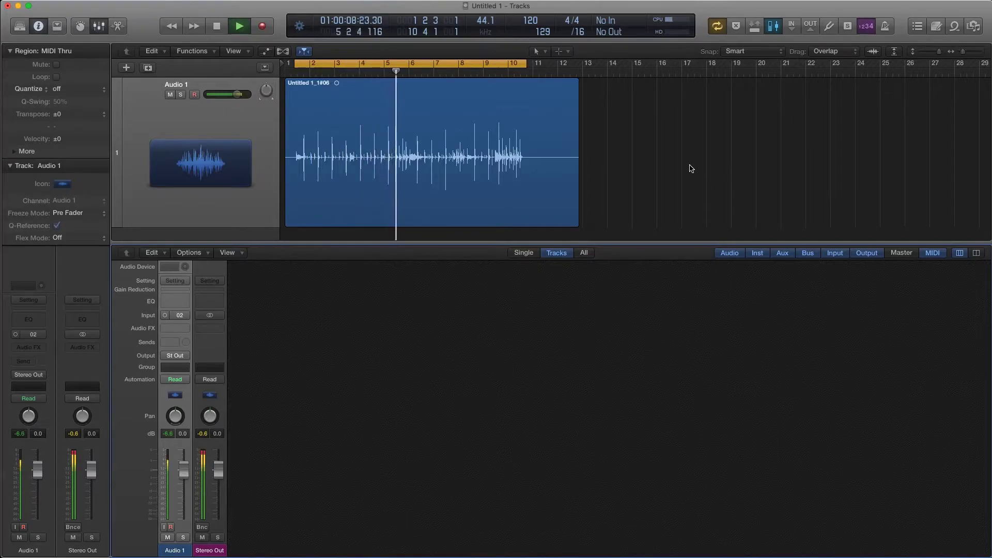
key("space")
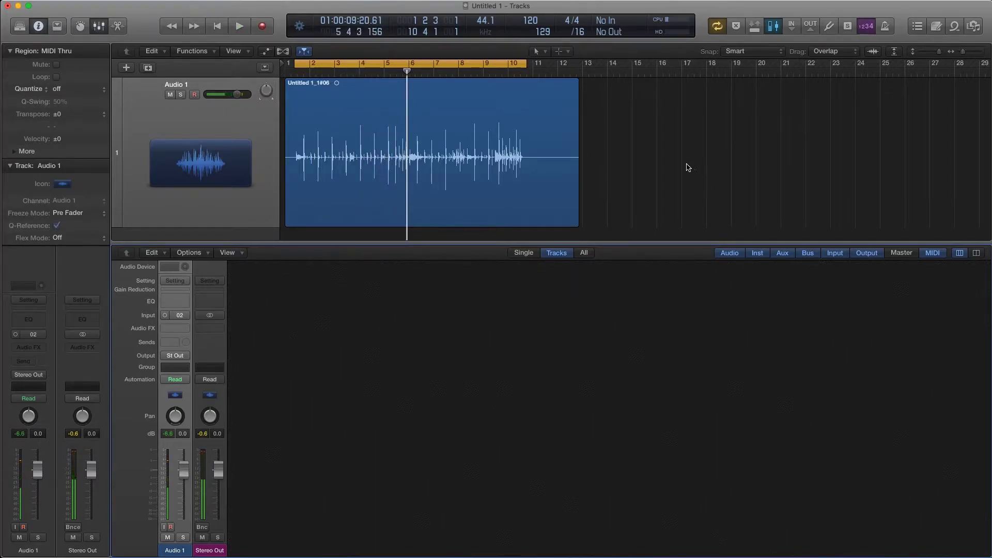
- Insert a mono Compressor from Dynamics on the Audio 1 track
left_click(175, 328)
mouse_move(194, 369)
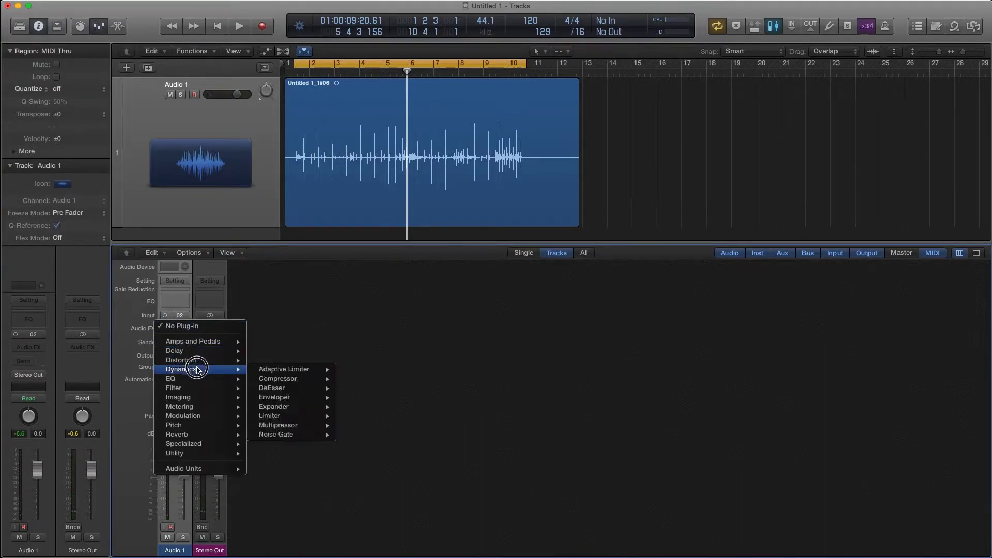
mouse_move(275, 374)
left_click(364, 381)
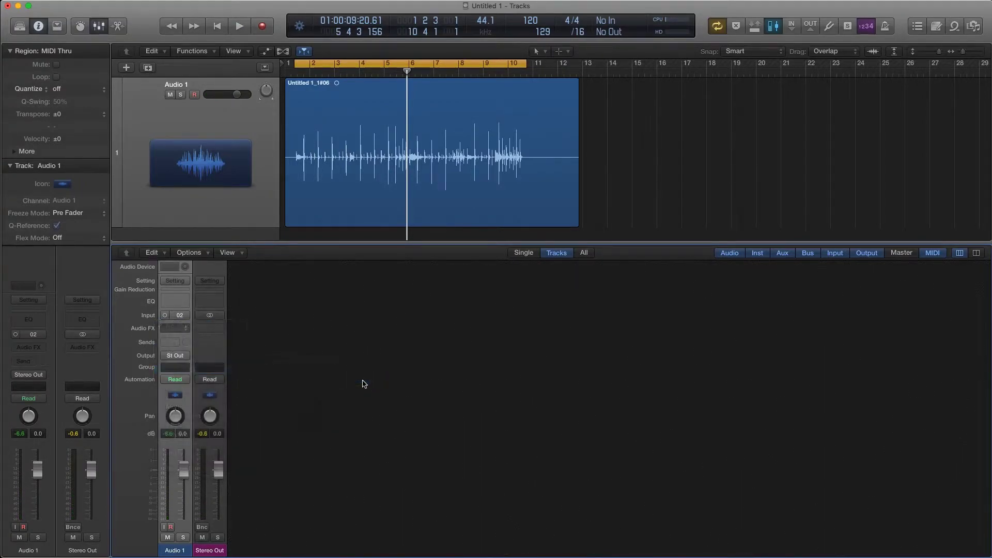
left_click_drag(196, 35, 363, 78)
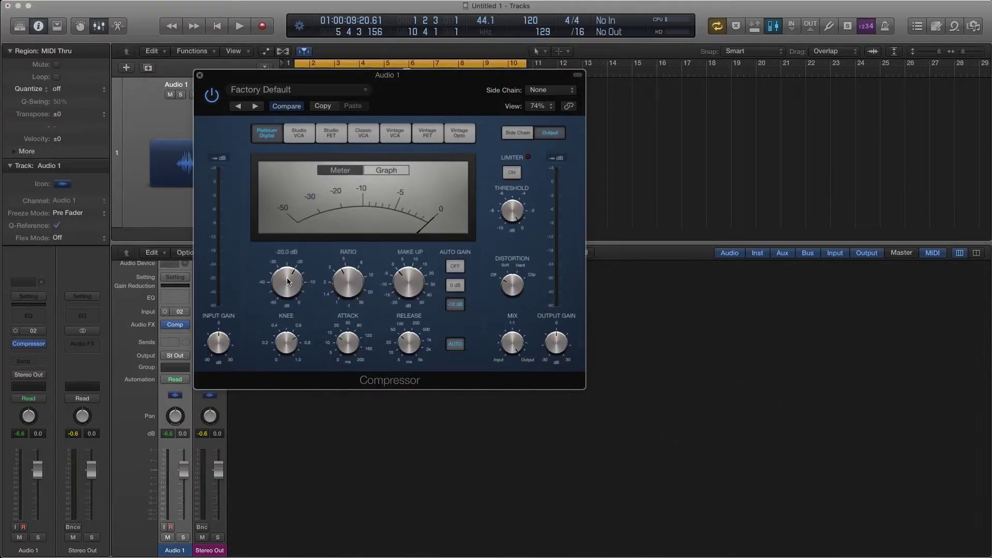
- During playback, lower the Compressor threshold to about -33.5 dB and turn down its output gain
key("space")
left_click_drag(287, 278, 290, 286)
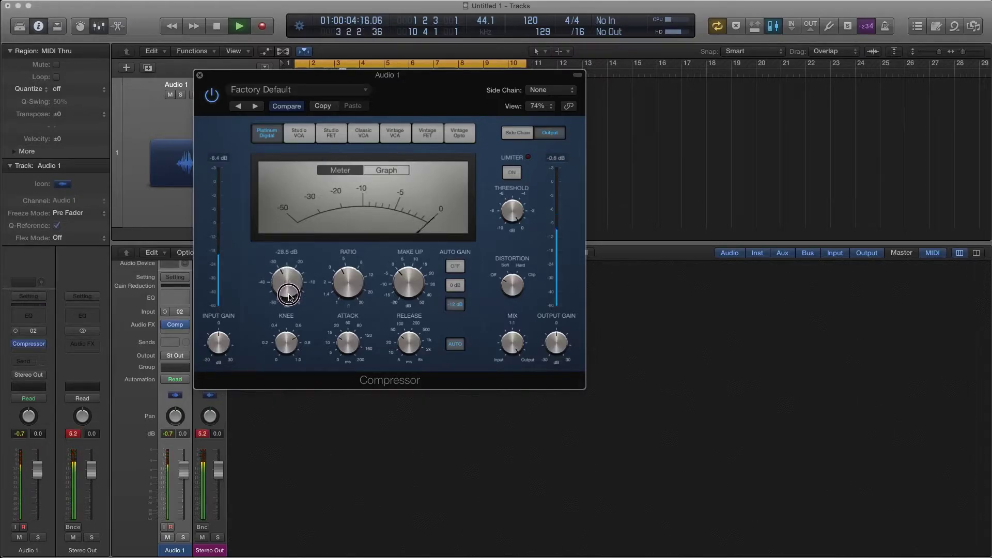
left_click_drag(289, 304, 290, 305)
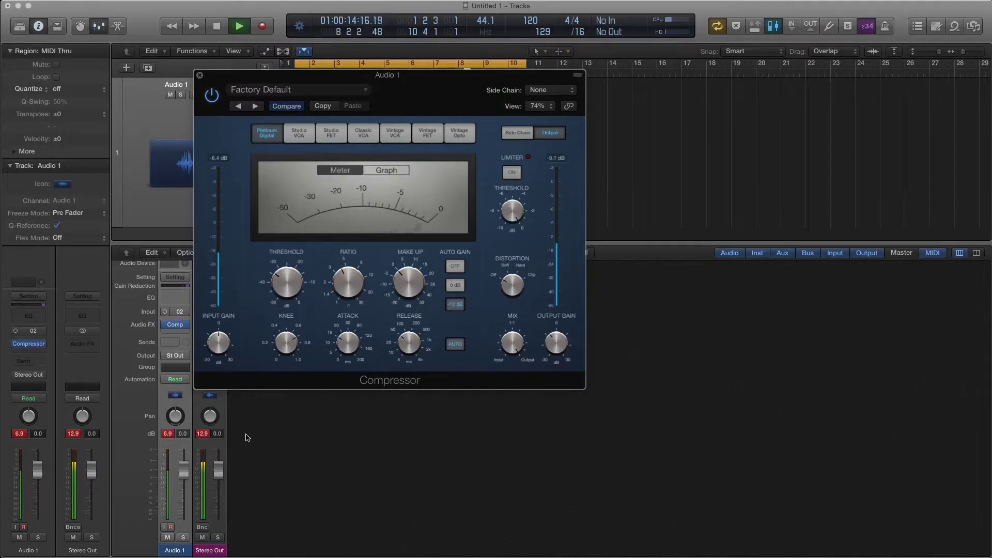
left_click(203, 436)
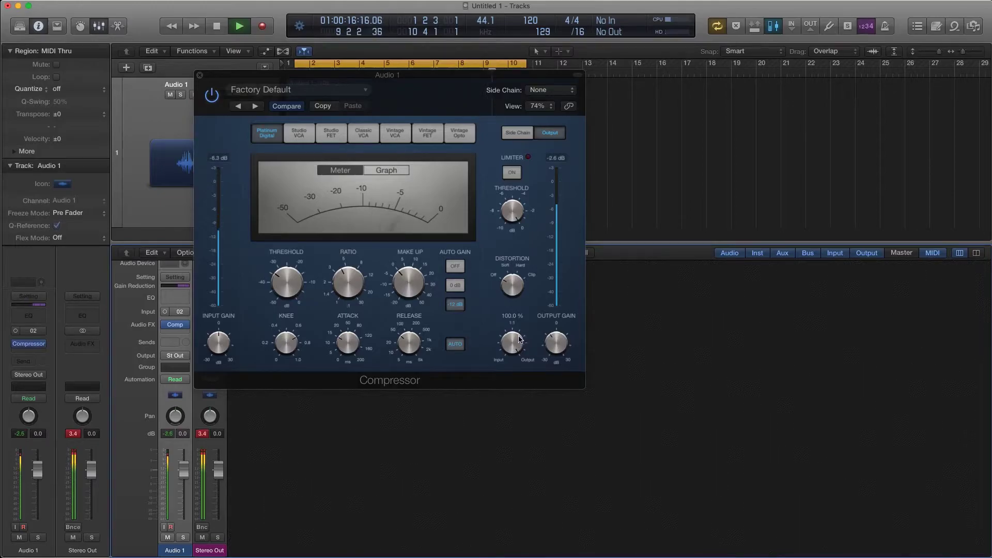
left_click_drag(553, 343, 552, 345)
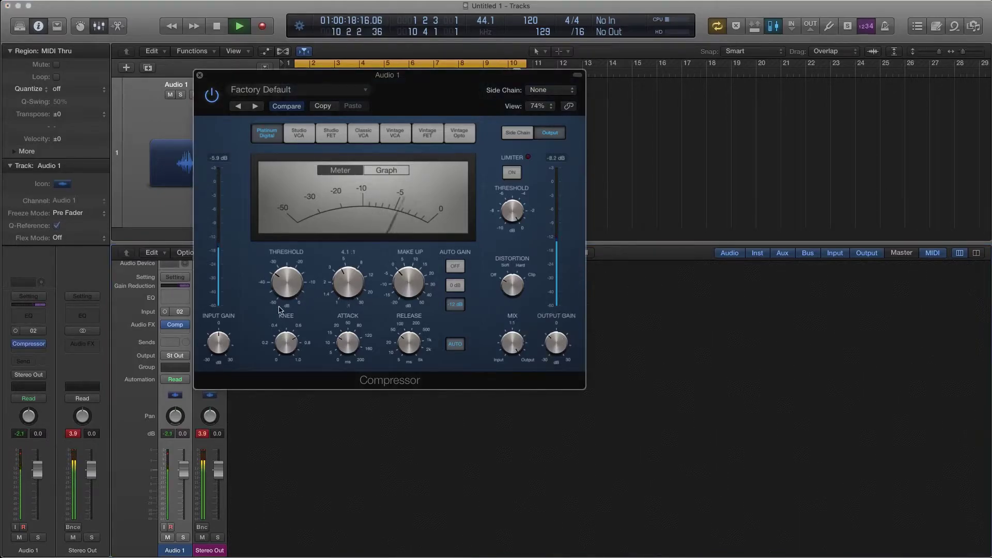
key("space")
left_click(200, 75)
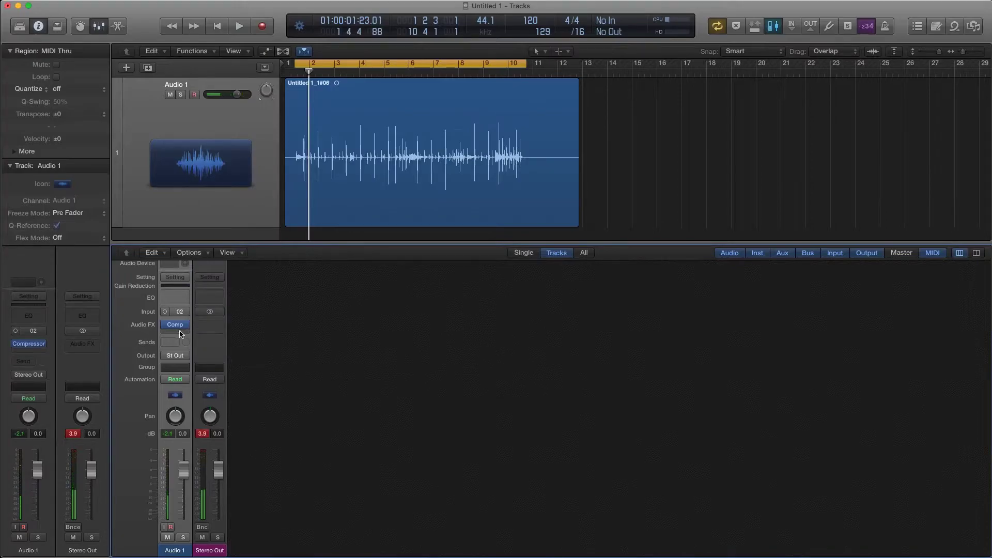
left_click(180, 331)
- Add a Channel EQ to Audio 1 after the Compressor
left_click(183, 350)
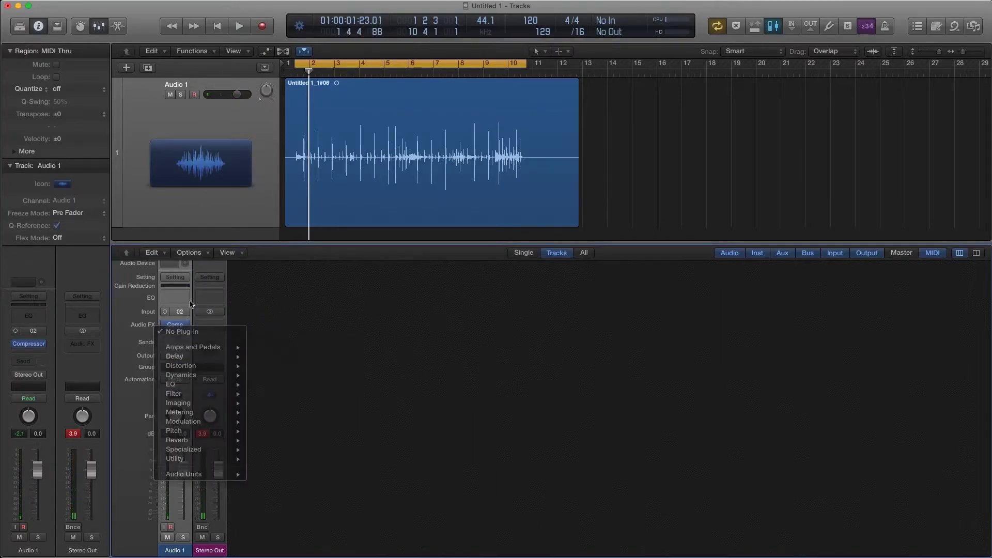
left_click(176, 302)
left_click(175, 298)
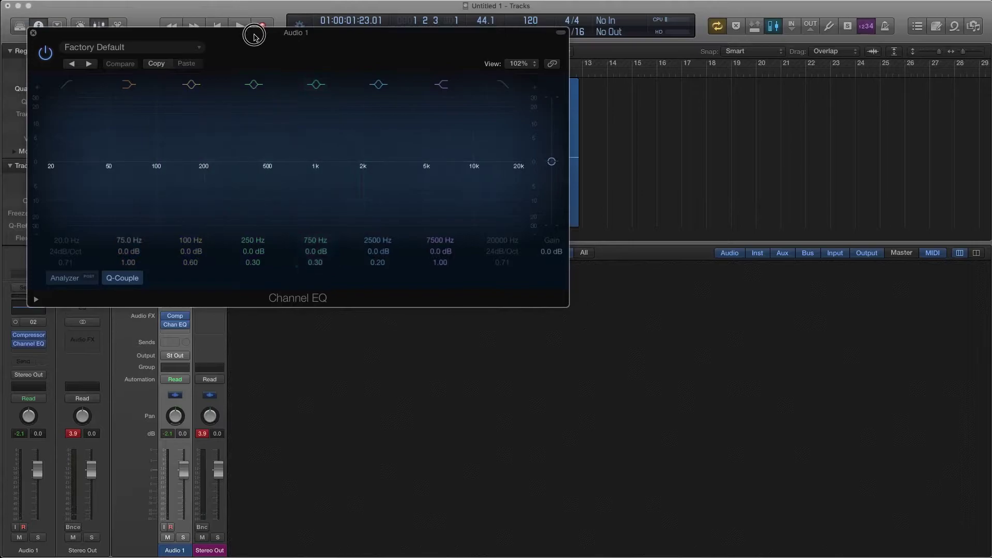
left_click_drag(250, 32, 356, 48)
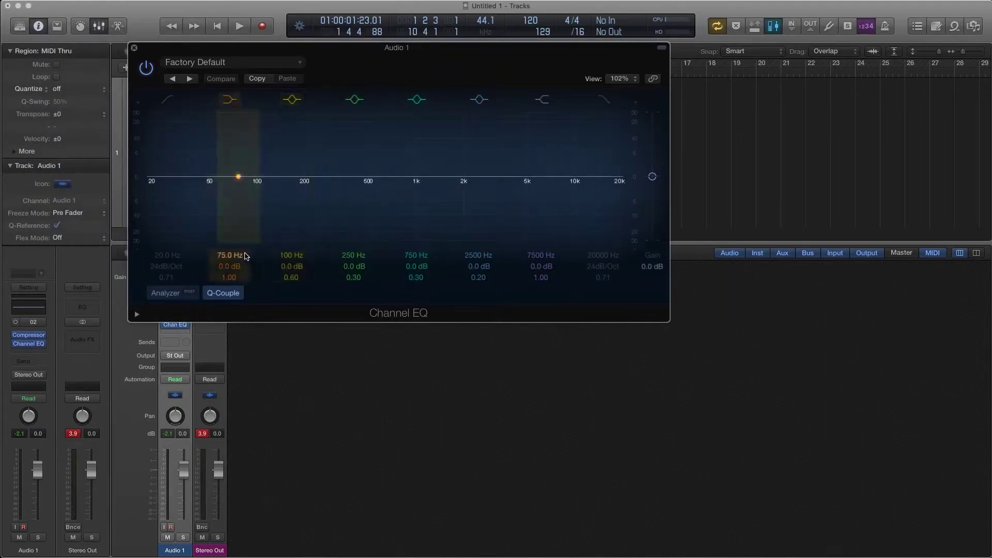
- During playback, boost the EQ at 81 Hz, 3150 Hz and 7500 Hz, and set overall gain to -3.5 dB
key("space")
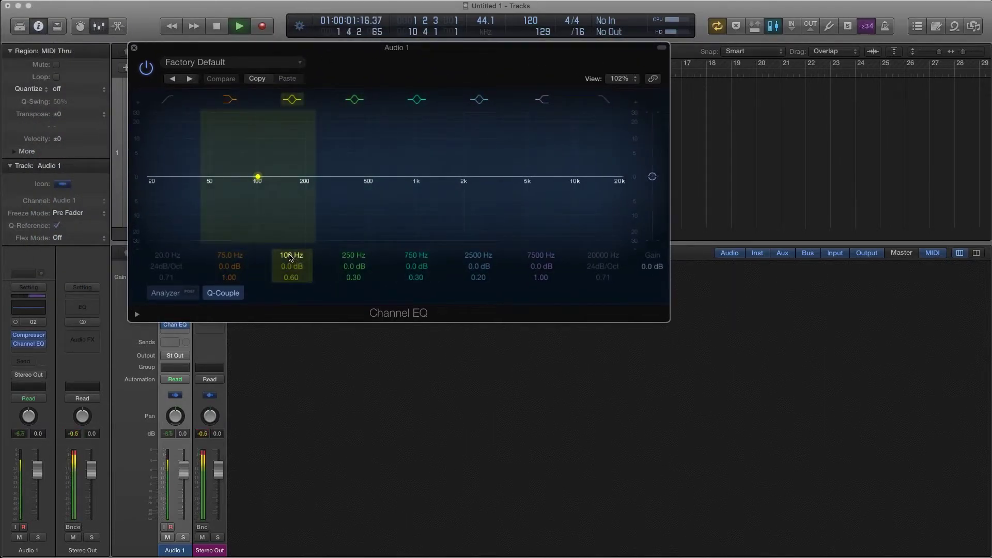
left_click_drag(290, 266, 290, 252)
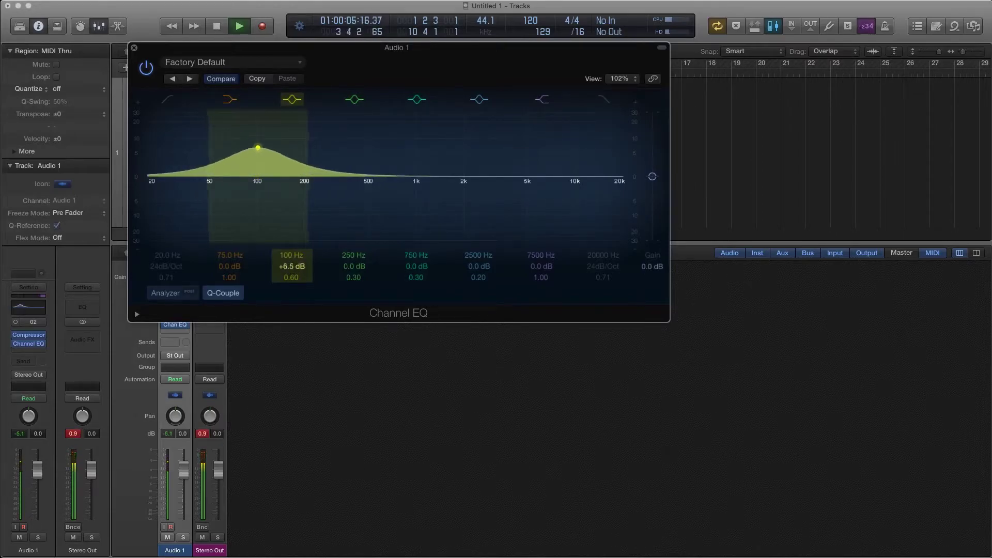
left_click_drag(288, 259, 288, 262)
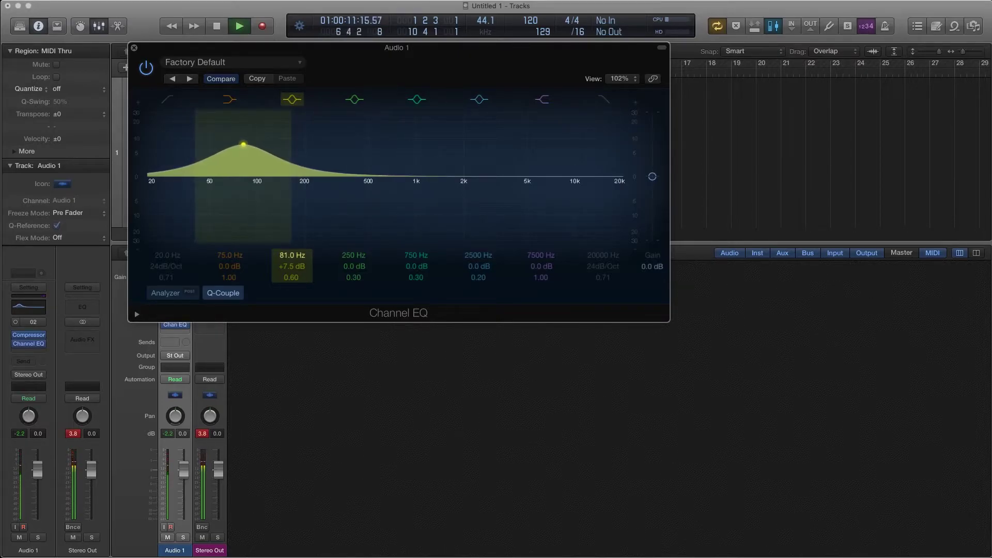
left_click_drag(541, 265, 541, 249)
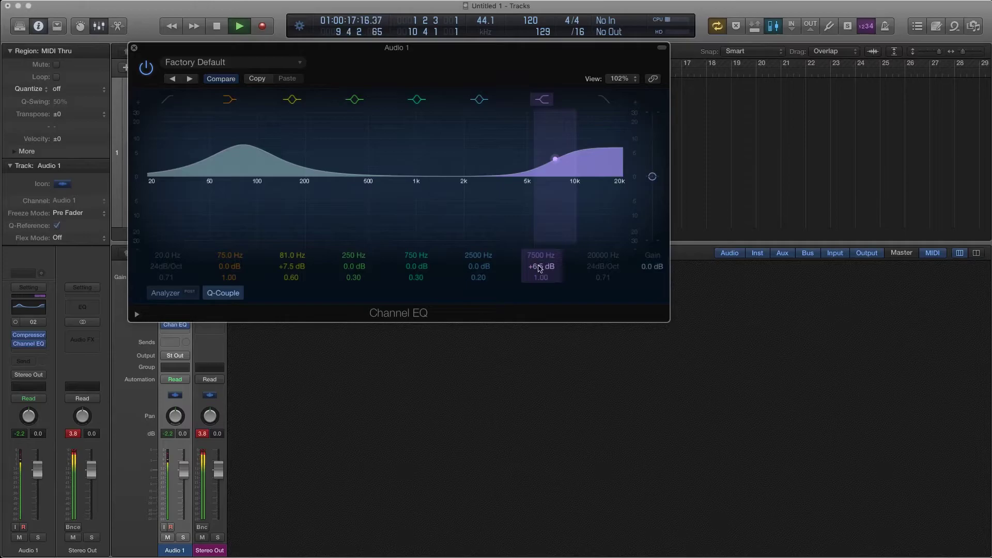
left_click_drag(473, 268, 481, 268)
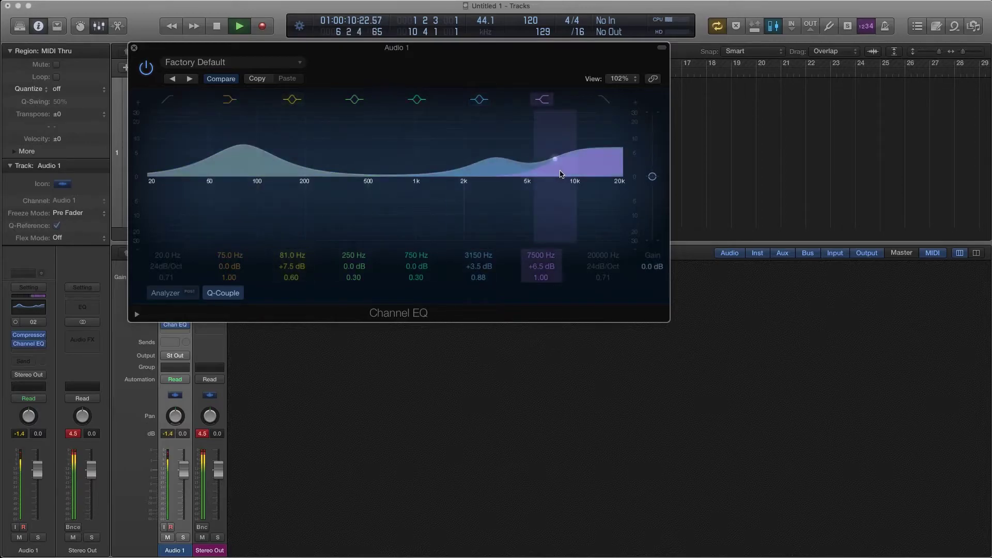
left_click_drag(653, 177, 653, 185)
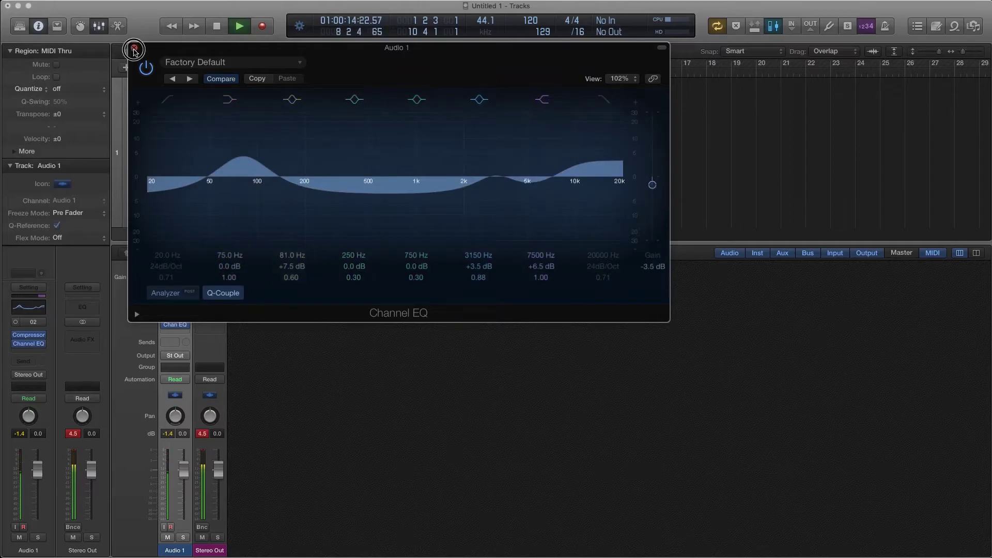
left_click(134, 50)
left_click(178, 333)
- Insert a stereo Limiter from Dynamics on the Stereo Out channel
mouse_move(216, 347)
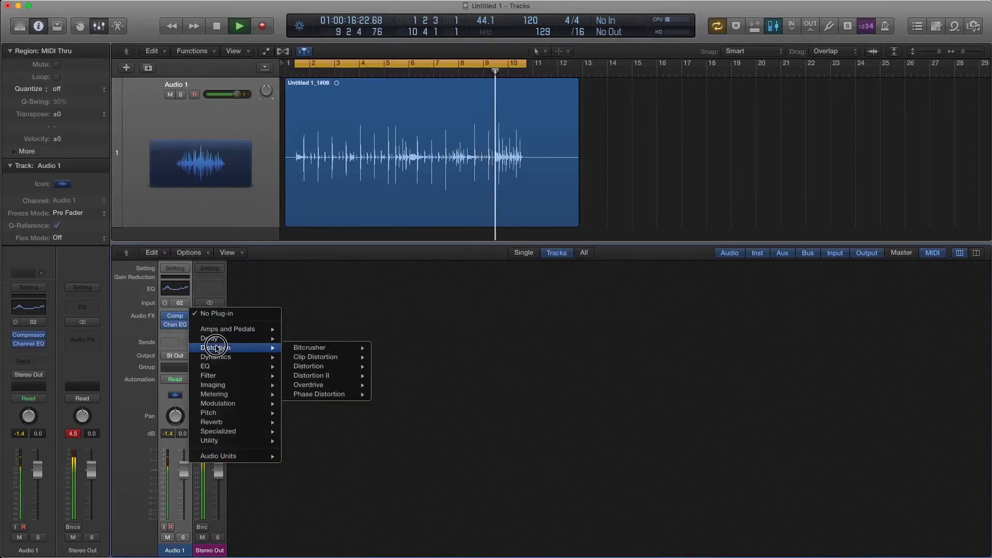
mouse_move(238, 360)
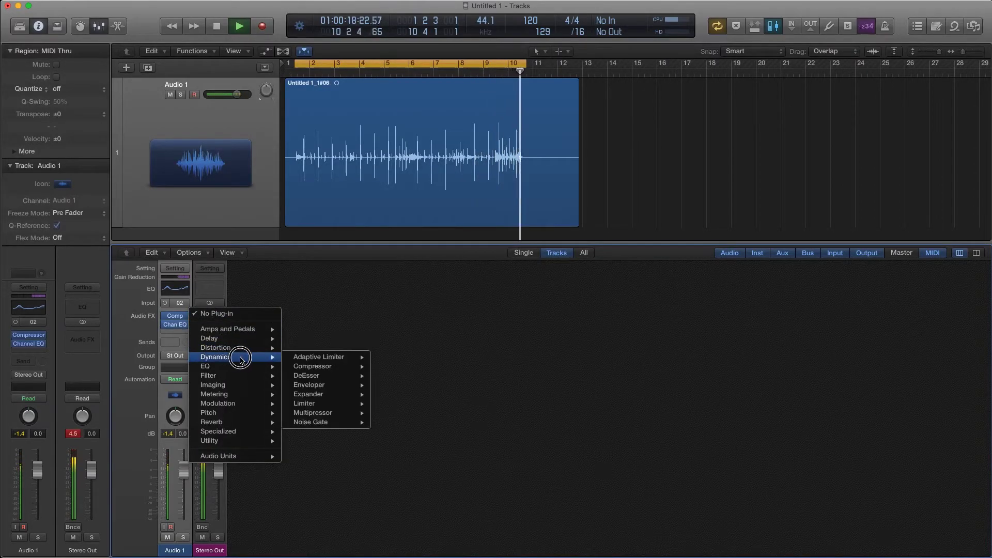
mouse_move(336, 404)
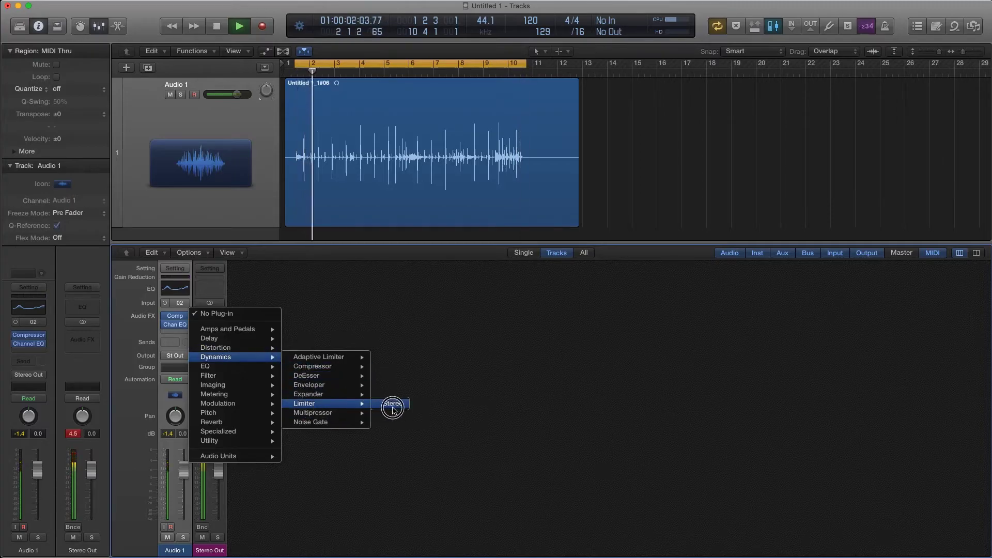
left_click(393, 406)
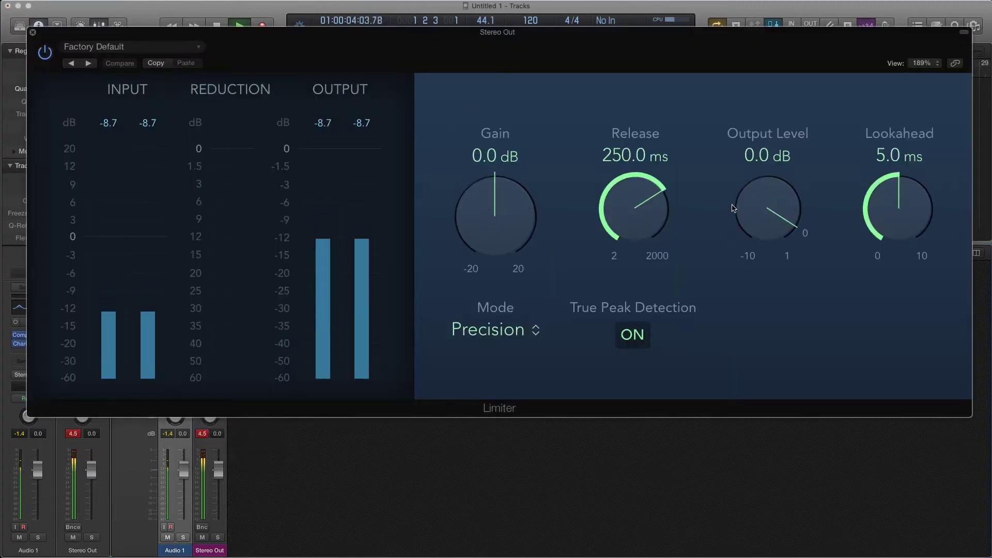
- Set the Limiter release to 2.0 ms and raise its gain to +12.0 dB
left_click_drag(636, 205, 637, 349)
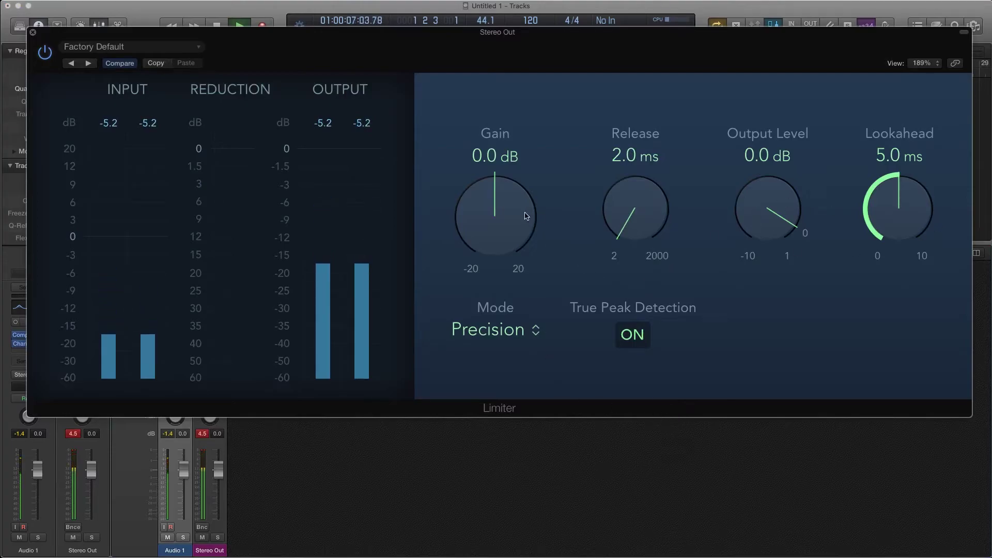
left_click_drag(494, 242, 490, 195)
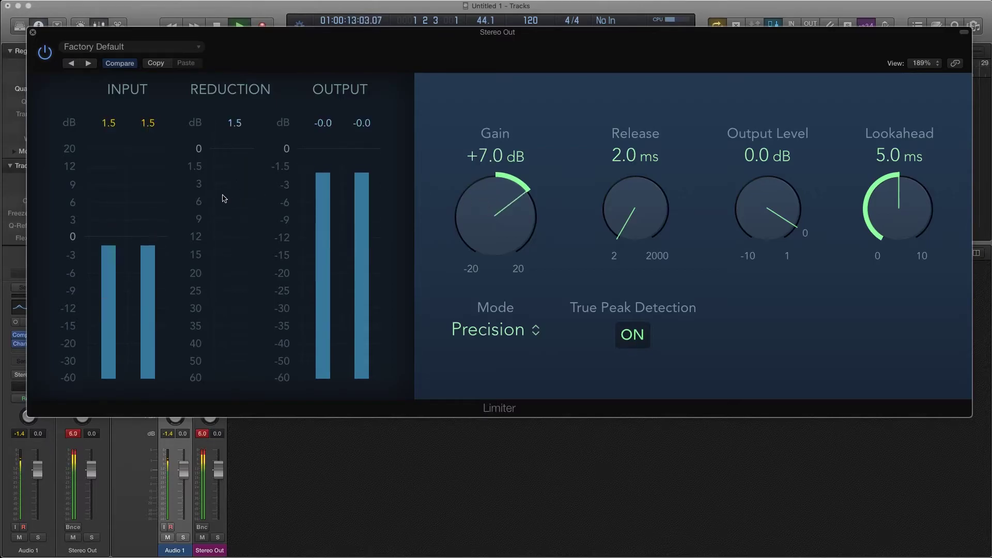
left_click_drag(468, 204, 473, 187)
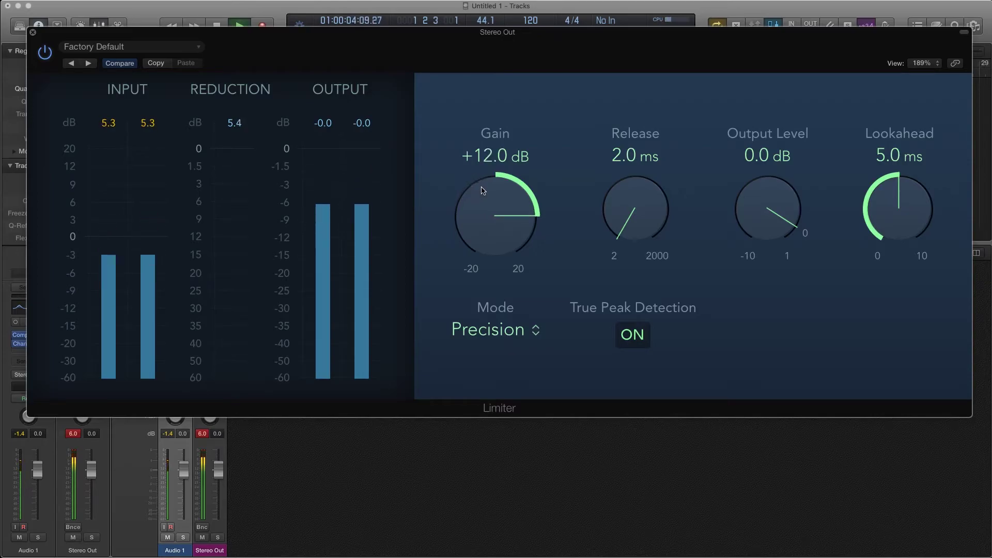
left_click(33, 35)
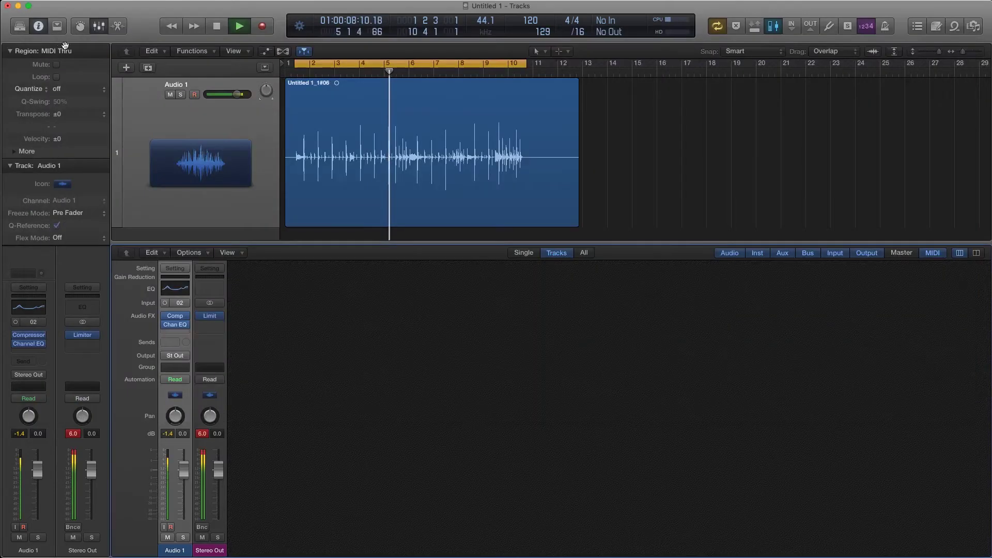
key("space")
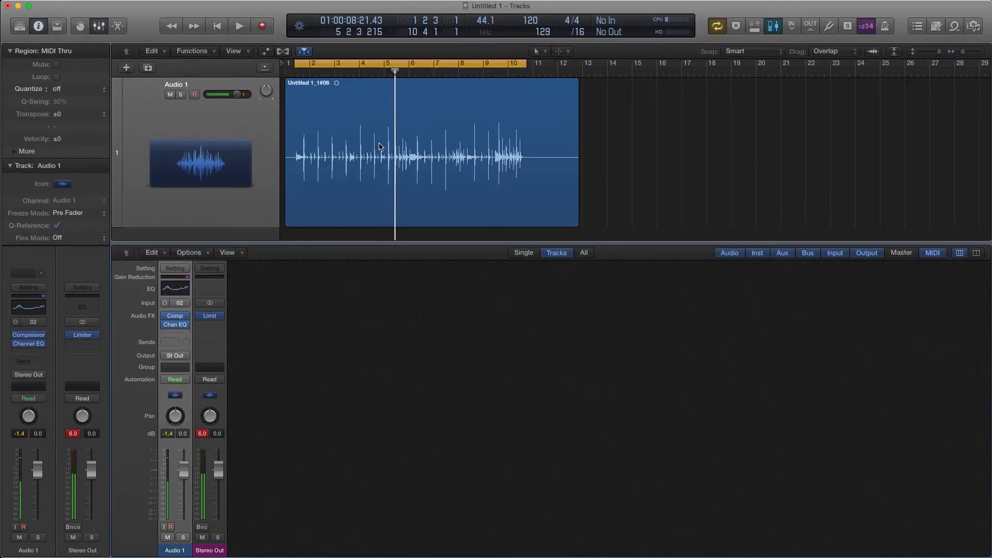
key("Return")
key("space")
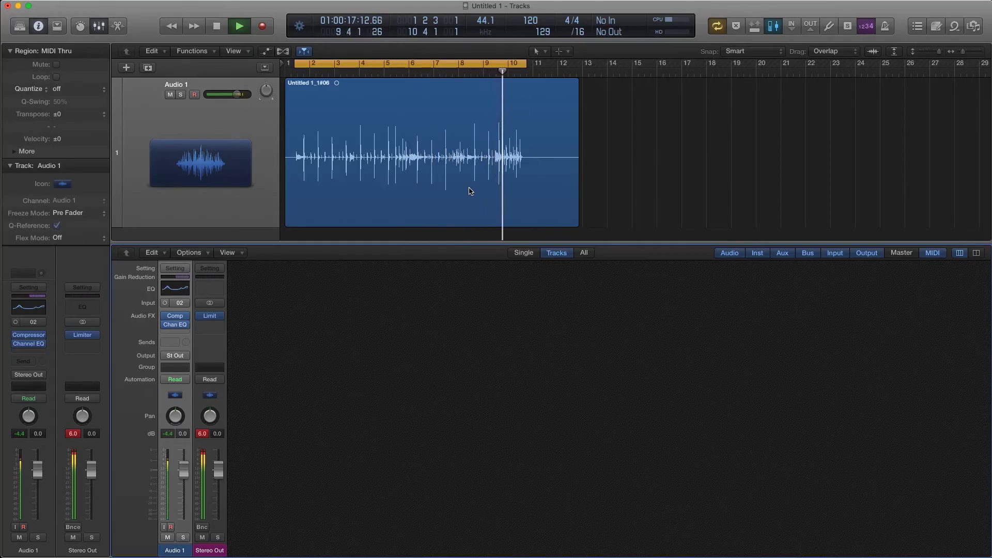
key("space")
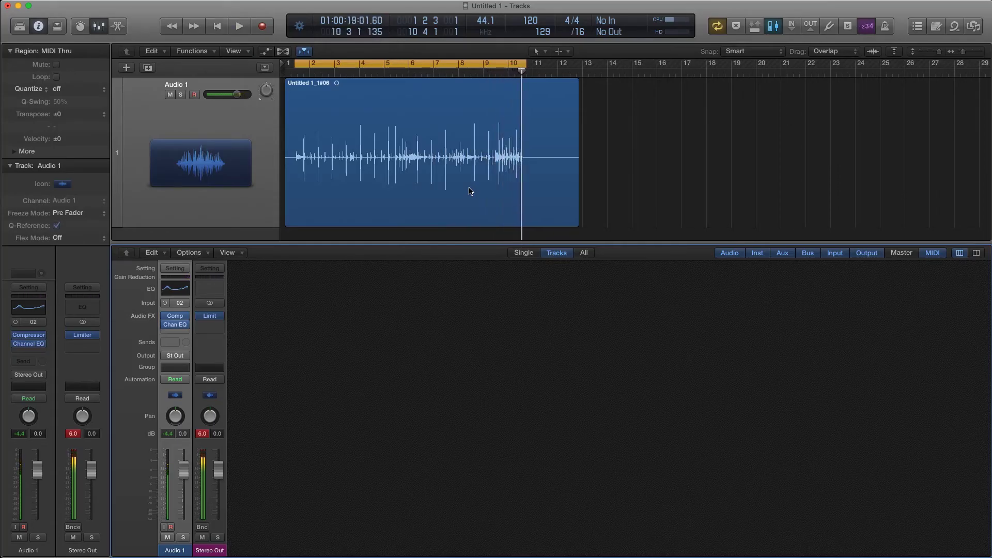